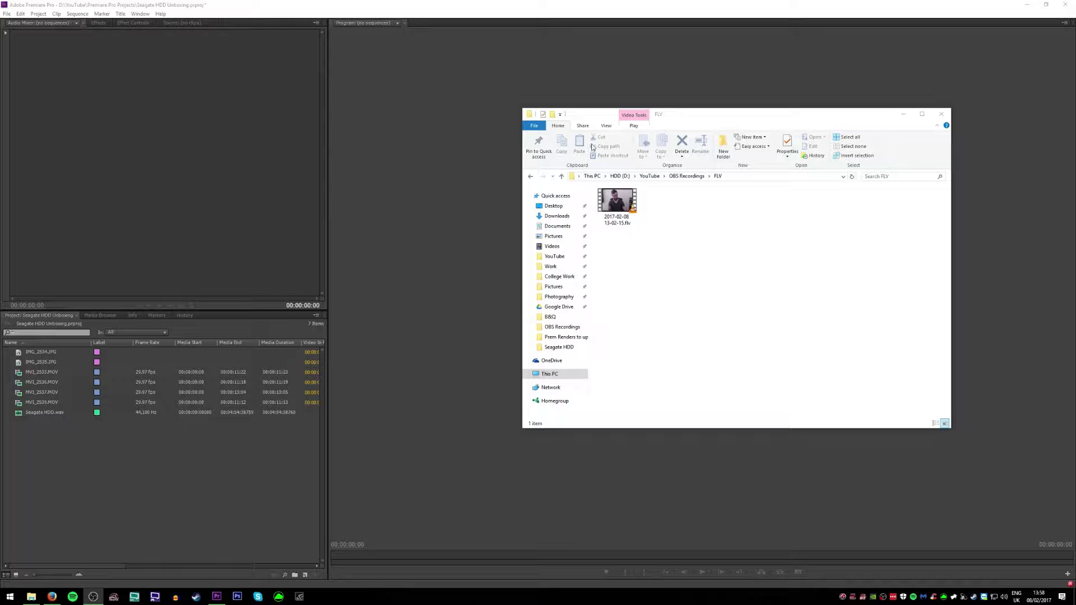
Drag the FLV recording into the Project panel and move Explorer aside to reveal the import error.
left_click(618, 209)
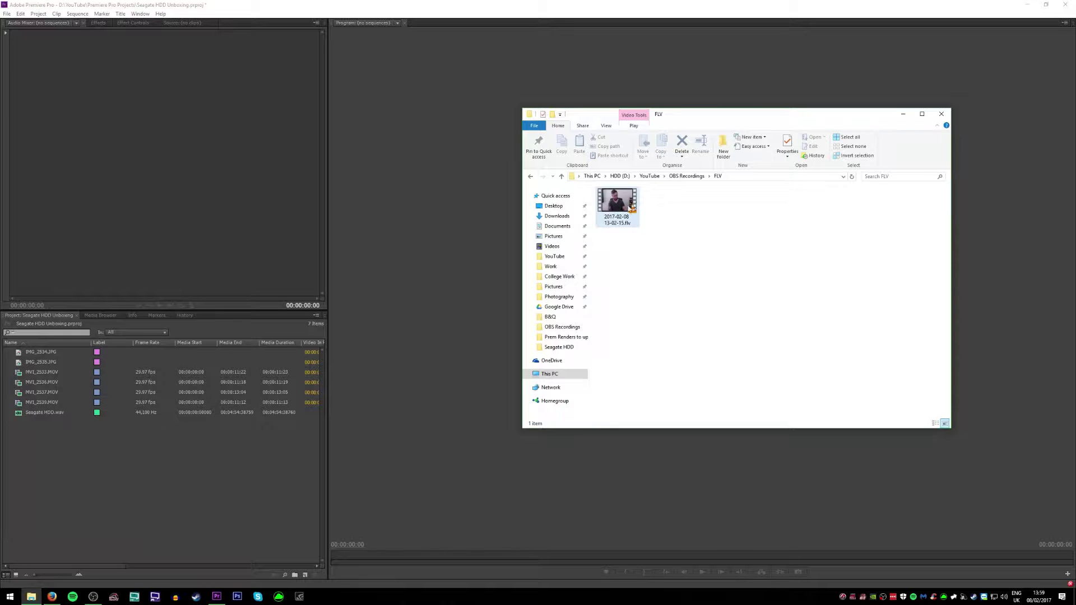
left_click_drag(640, 202, 646, 298)
left_click_drag(619, 206, 174, 472)
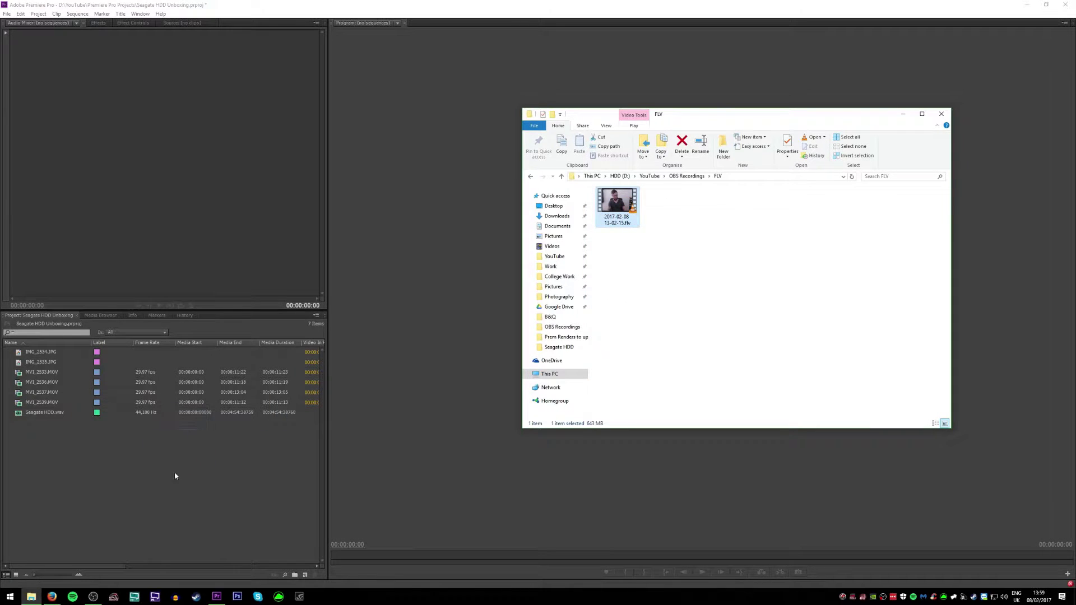
left_click_drag(868, 126, 1002, 144)
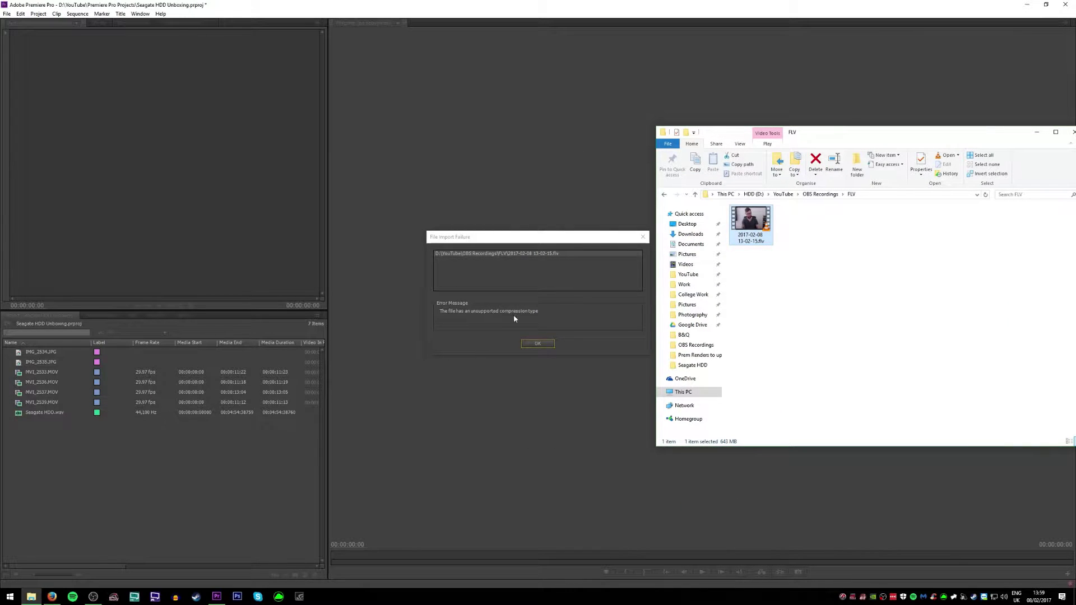
Dismiss the import failure message and bring the OBS Recordings FLV folder to the screen centre.
left_click(537, 343)
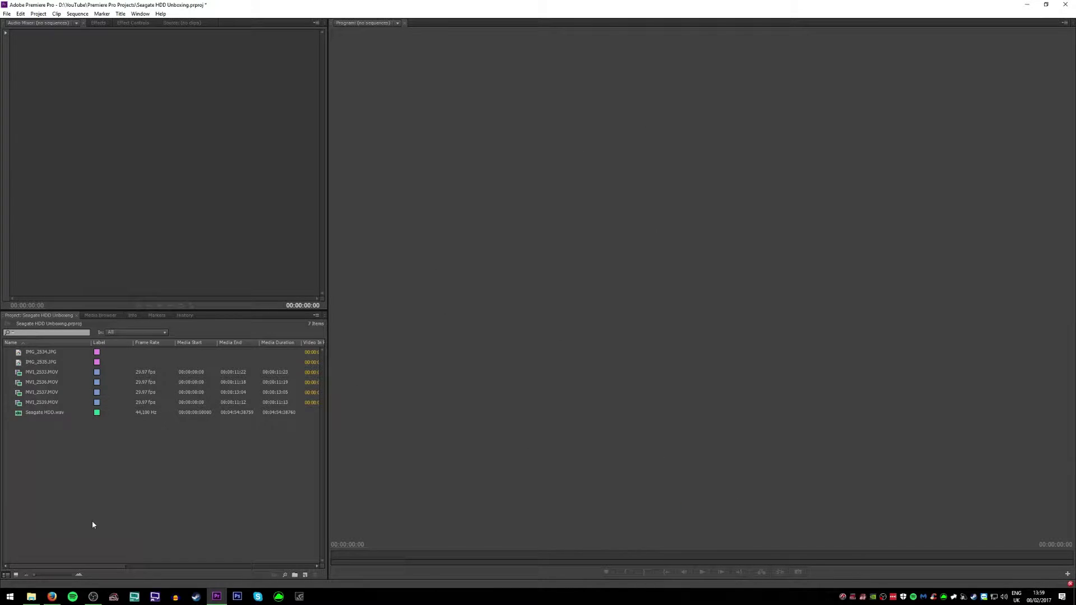
left_click(32, 597)
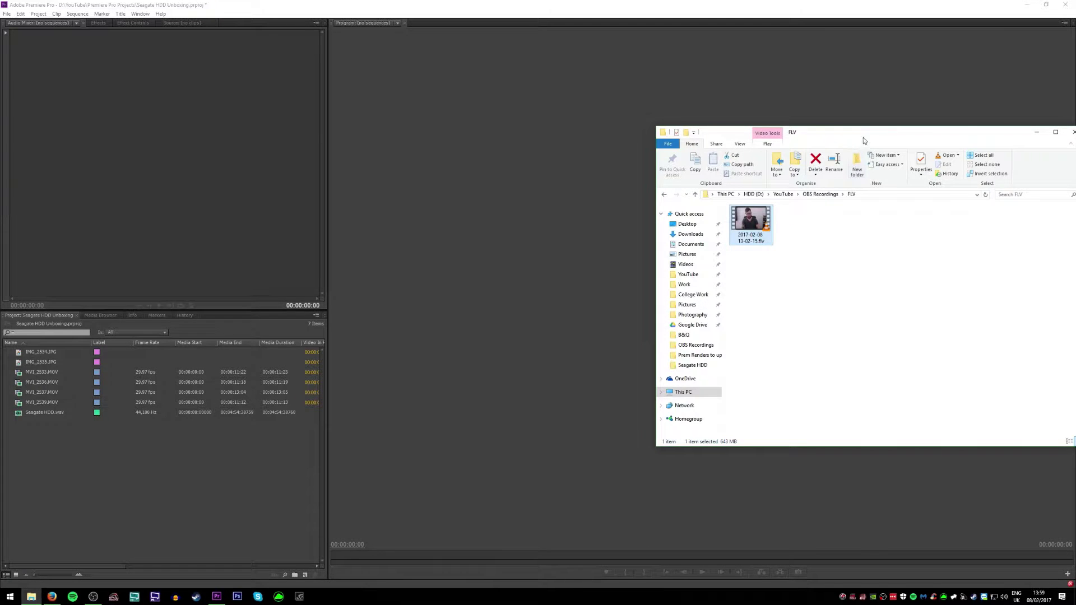
left_click_drag(864, 137, 637, 86)
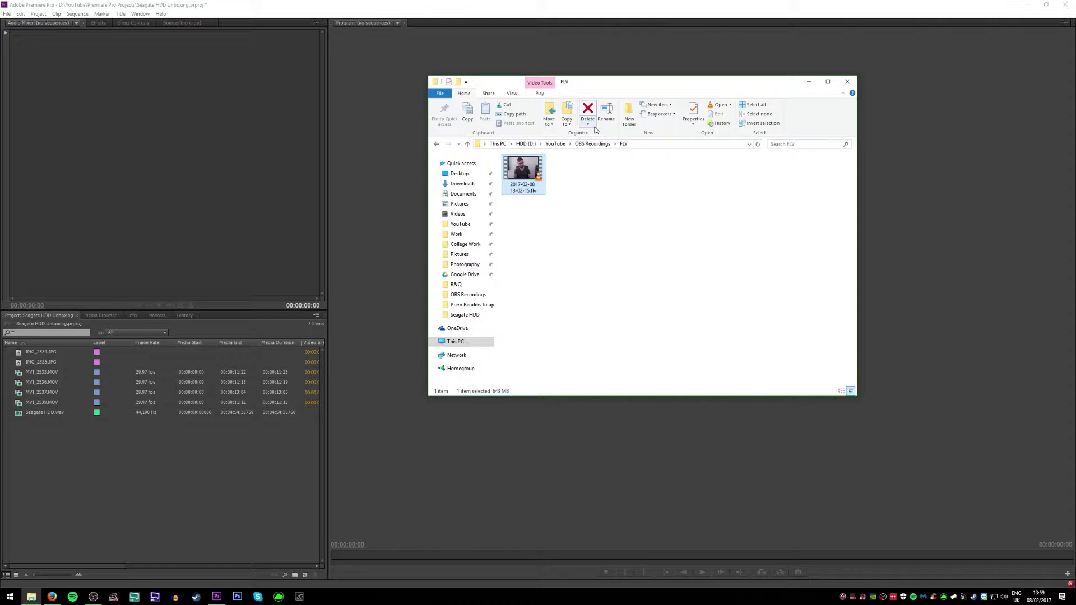
Change the recording's extension from .flv to .avi, accept the warning, and reselect the file.
right_click(527, 189)
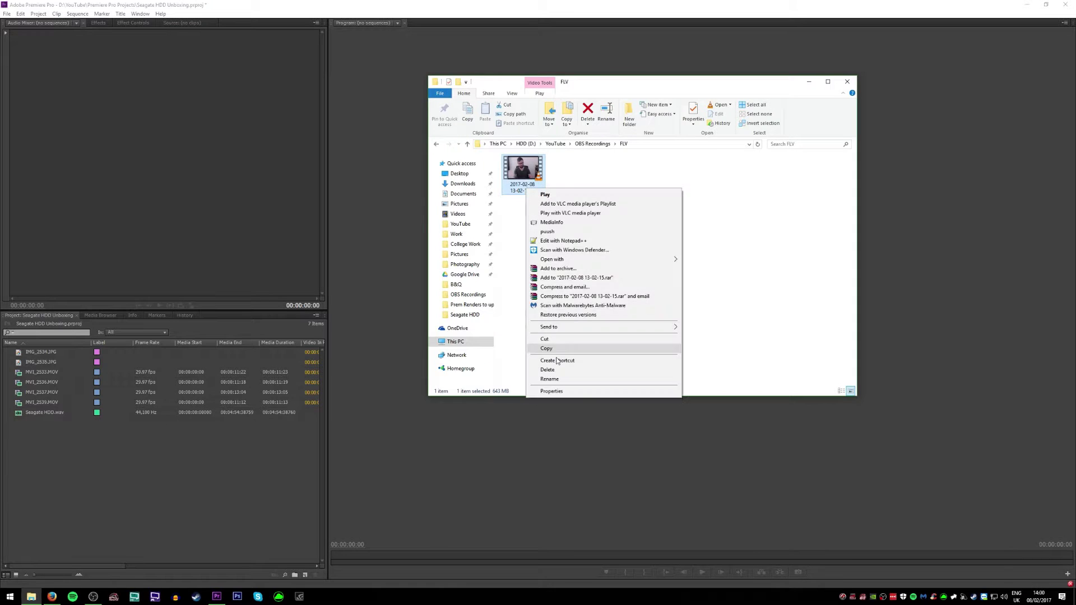
left_click(549, 379)
left_click(532, 190)
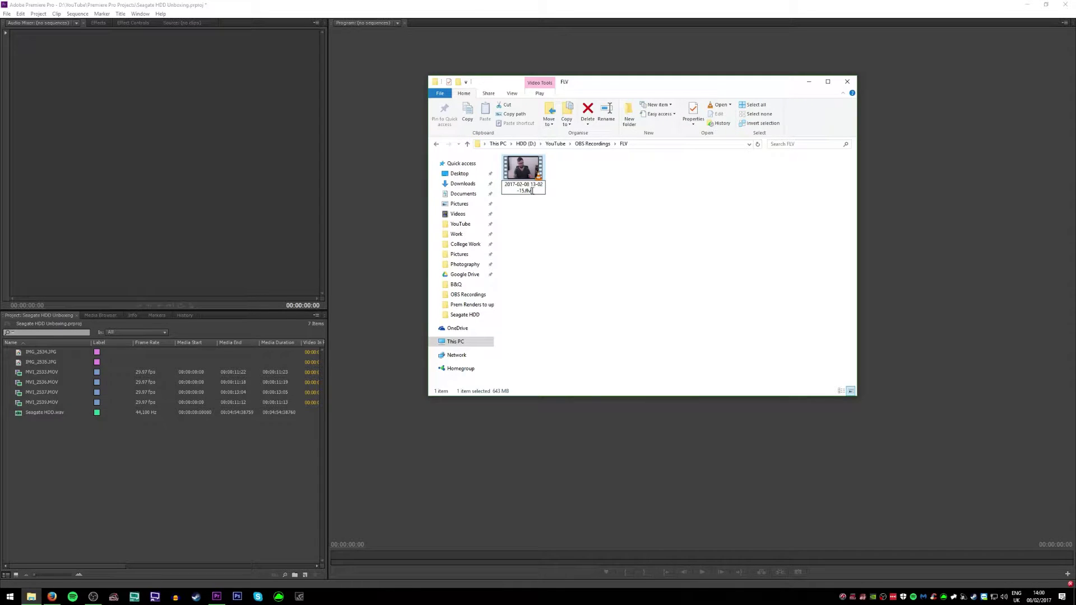
key("BackSpace")
key("BackSpace")
key("BackSpace")
type("avi")
key("Return")
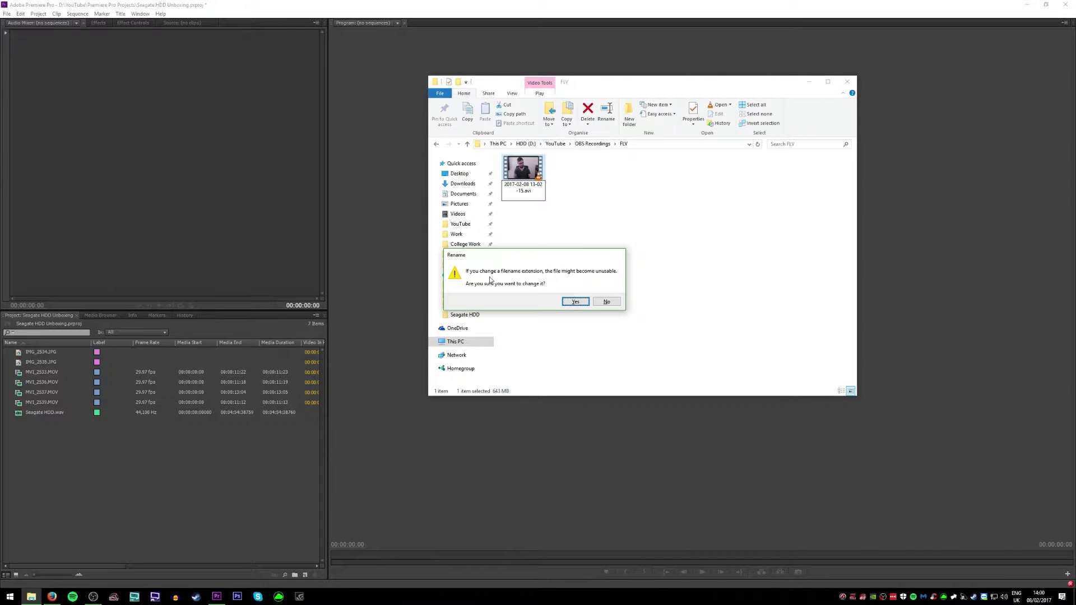
left_click(577, 302)
left_click(558, 220)
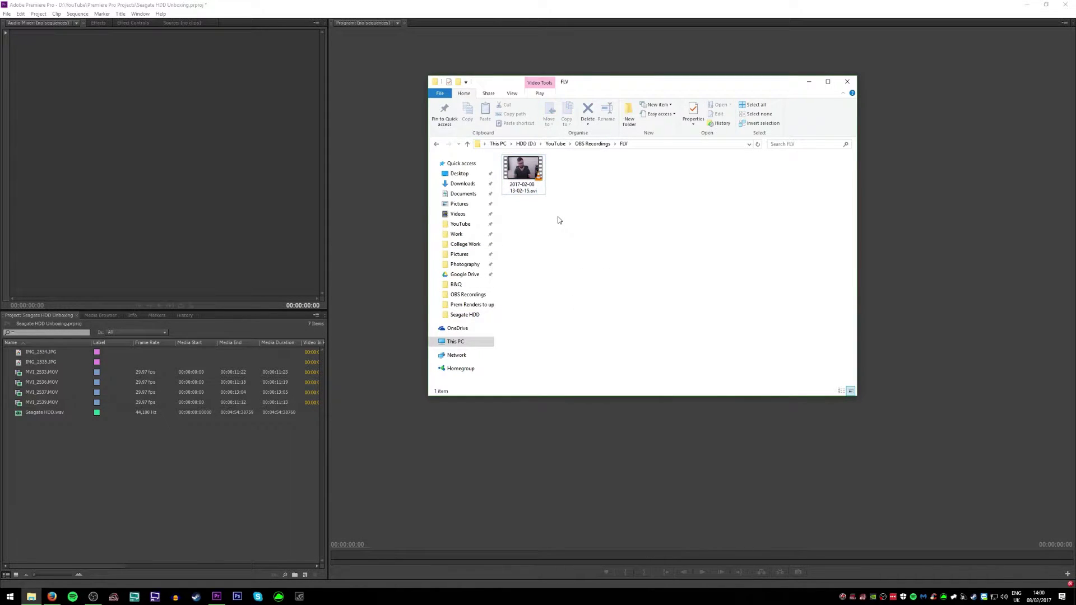
left_click(526, 176)
left_click(536, 193)
right_click(536, 195)
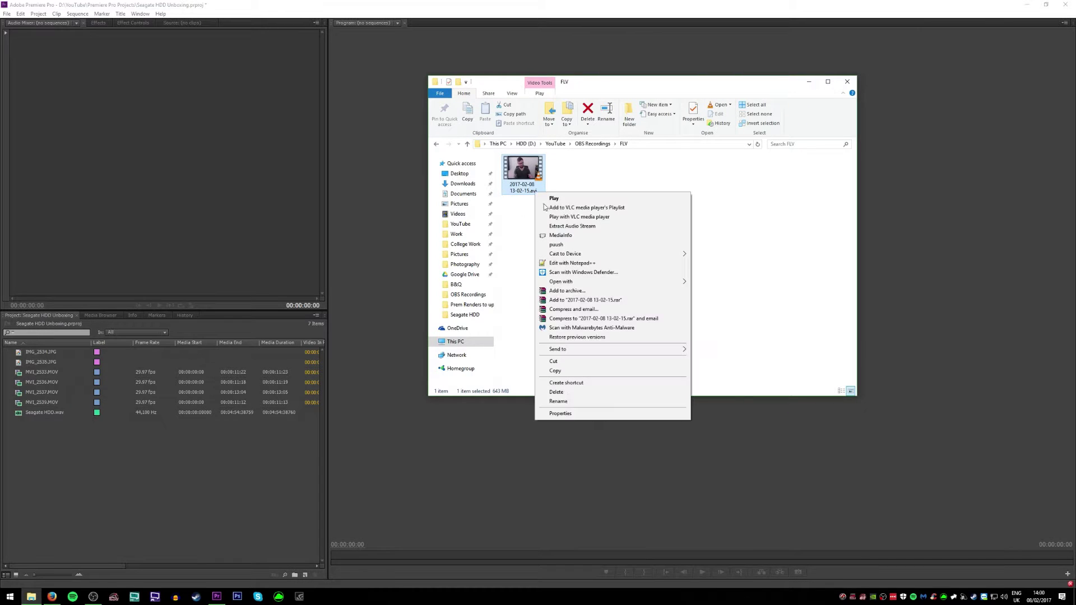
left_click(571, 407)
key("End")
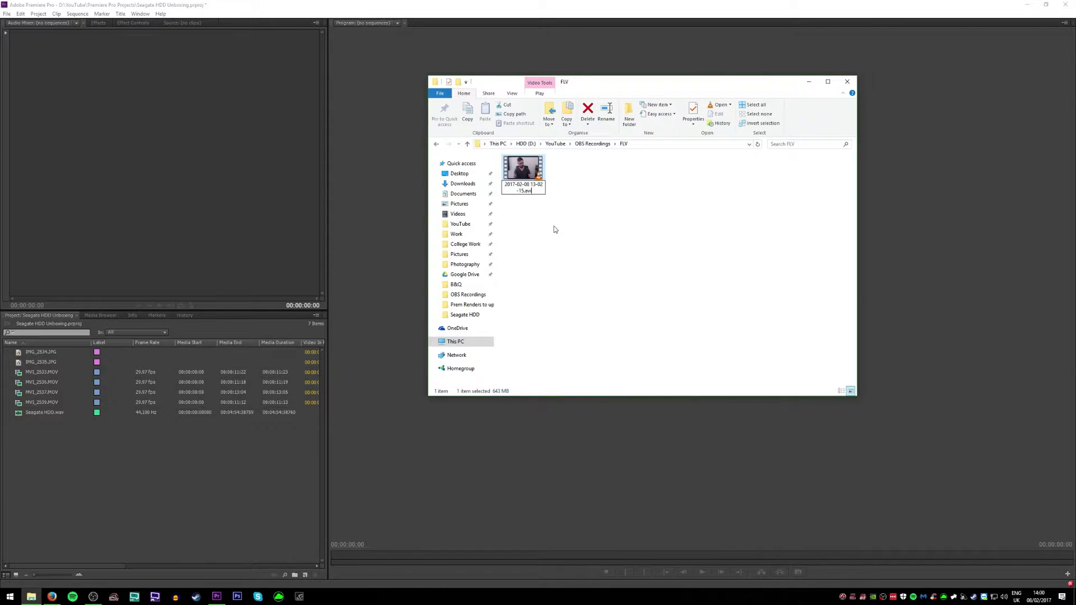
key("BackSpace")
key("BackSpace")
key("BackSpace")
type("jpg")
key("Return")
key("Return")
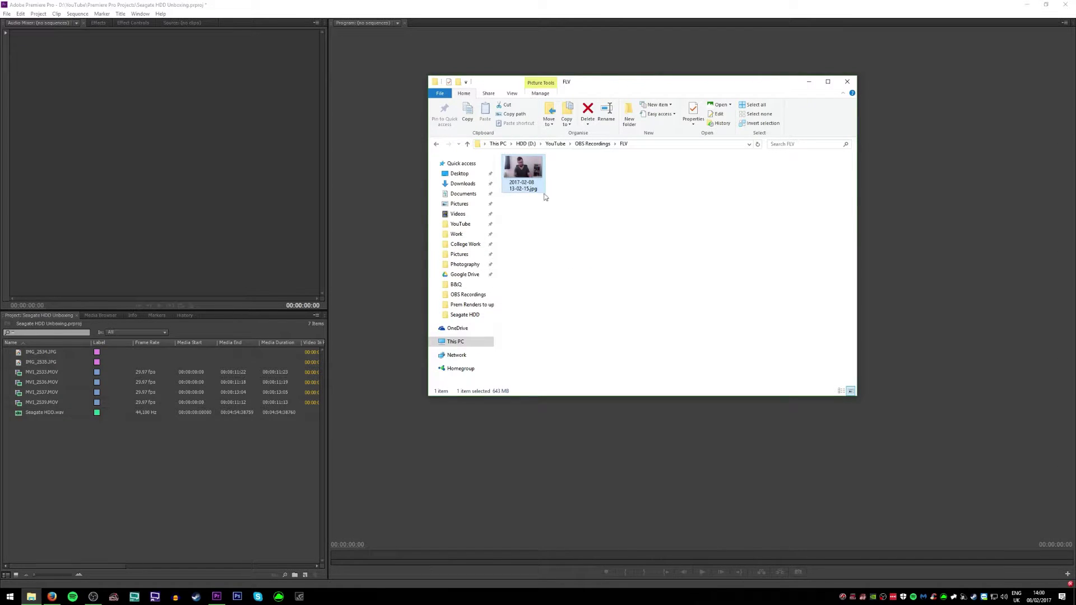
double_click(522, 175)
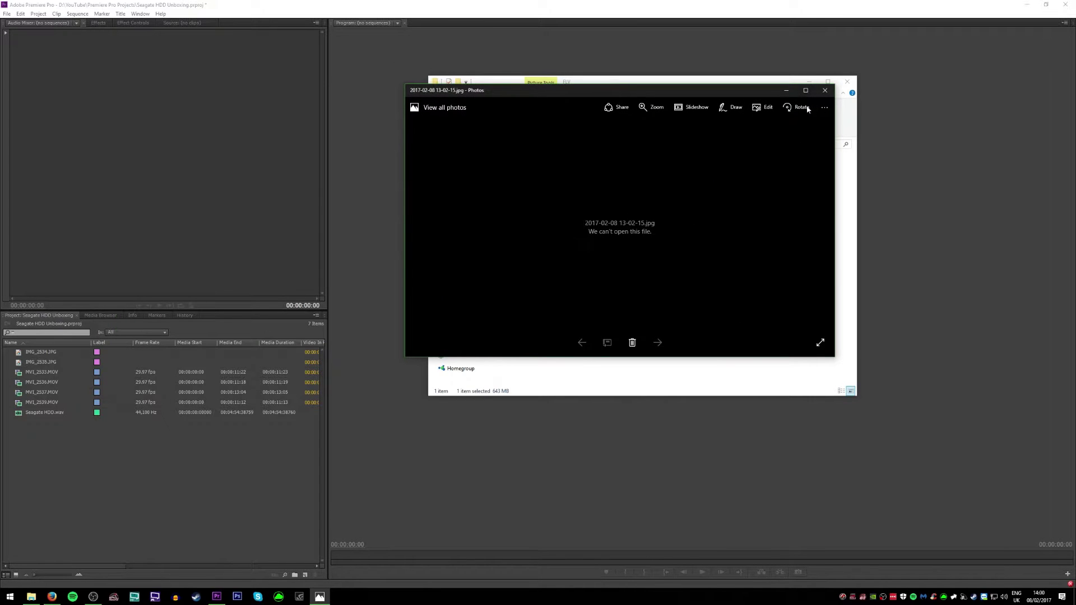
Close Photos, restore the .avi extension, play the recording in VLC, then quit VLC.
left_click(825, 90)
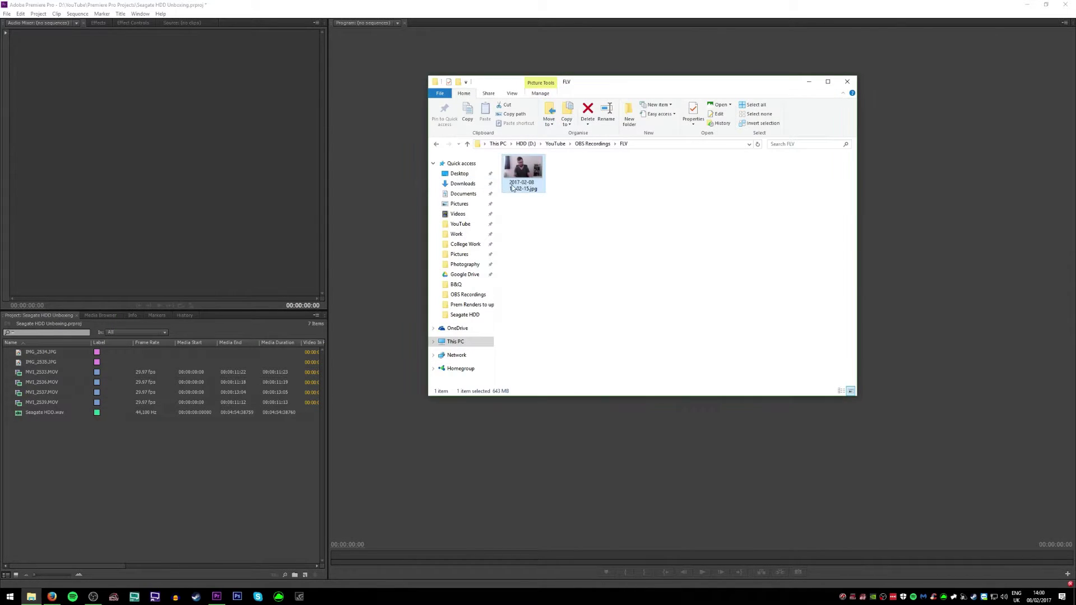
right_click(522, 176)
left_click(565, 425)
type("avi")
key("Return")
key("Return")
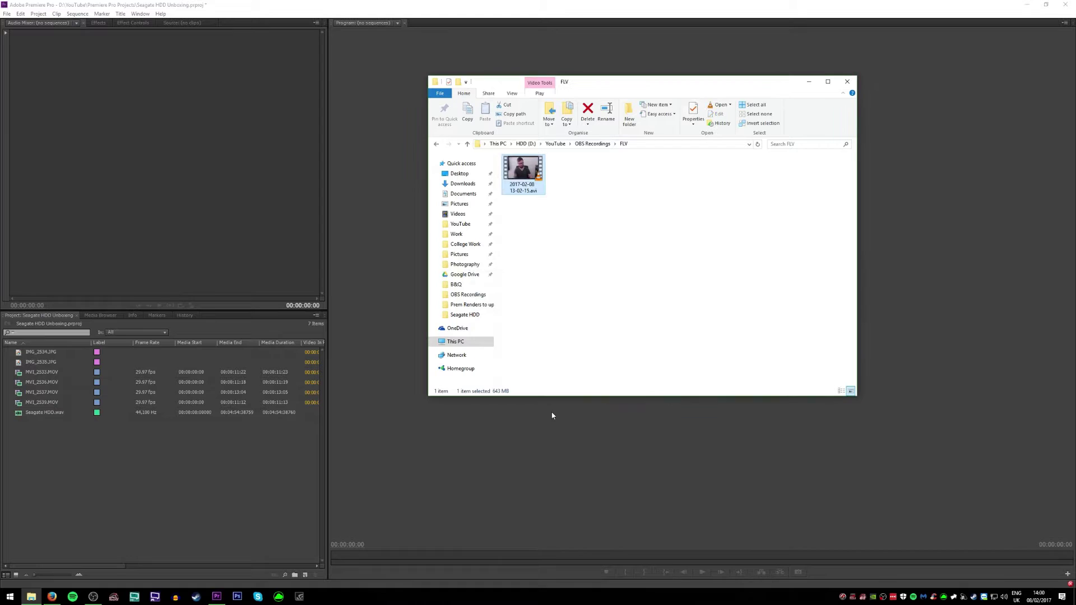
double_click(529, 186)
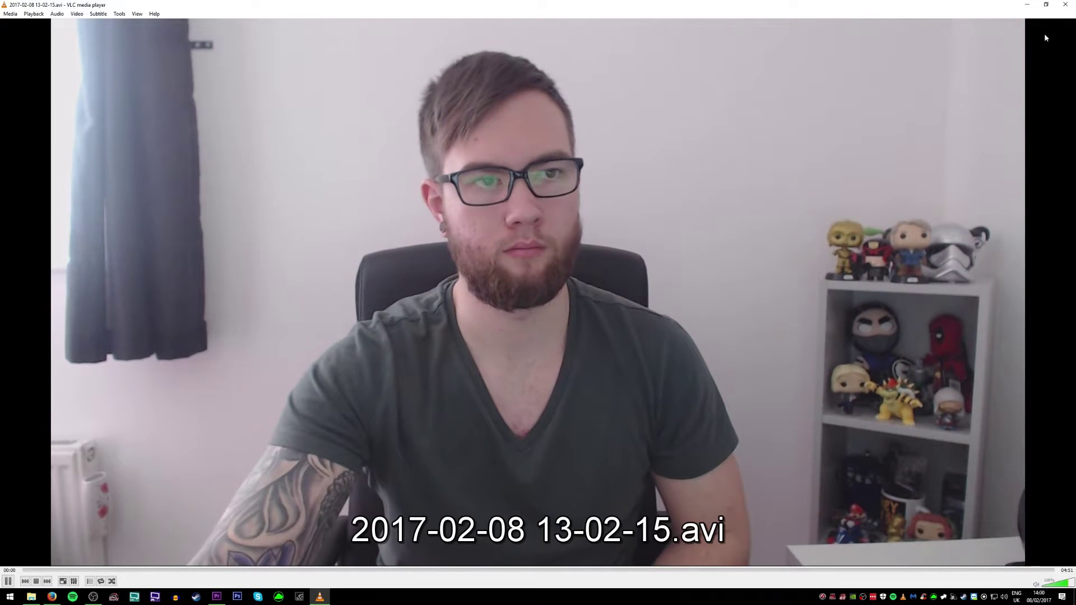
key("alt+F4")
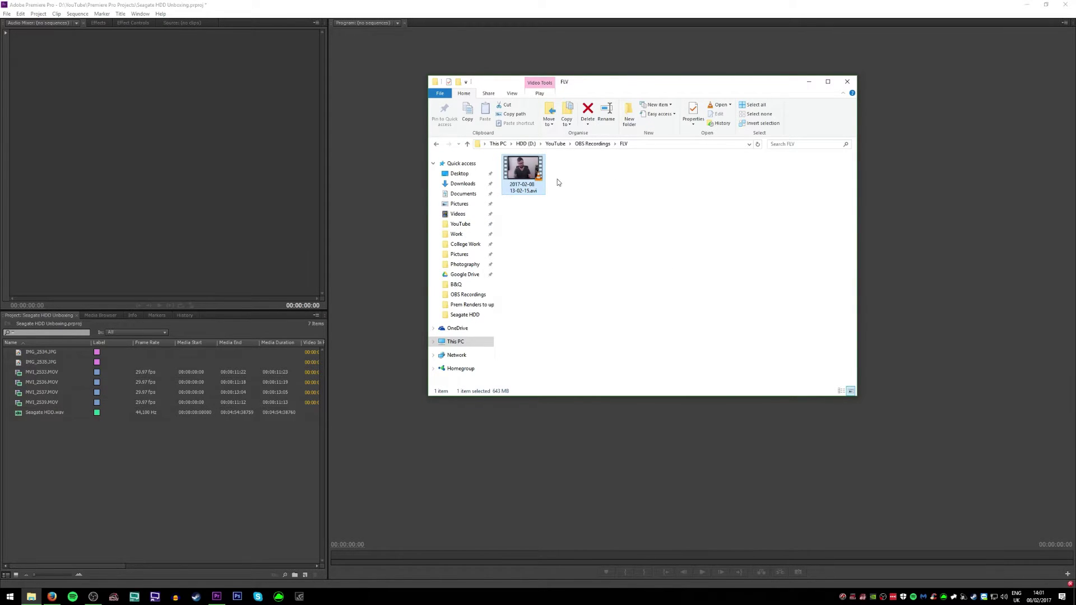
left_click_drag(582, 86, 643, 89)
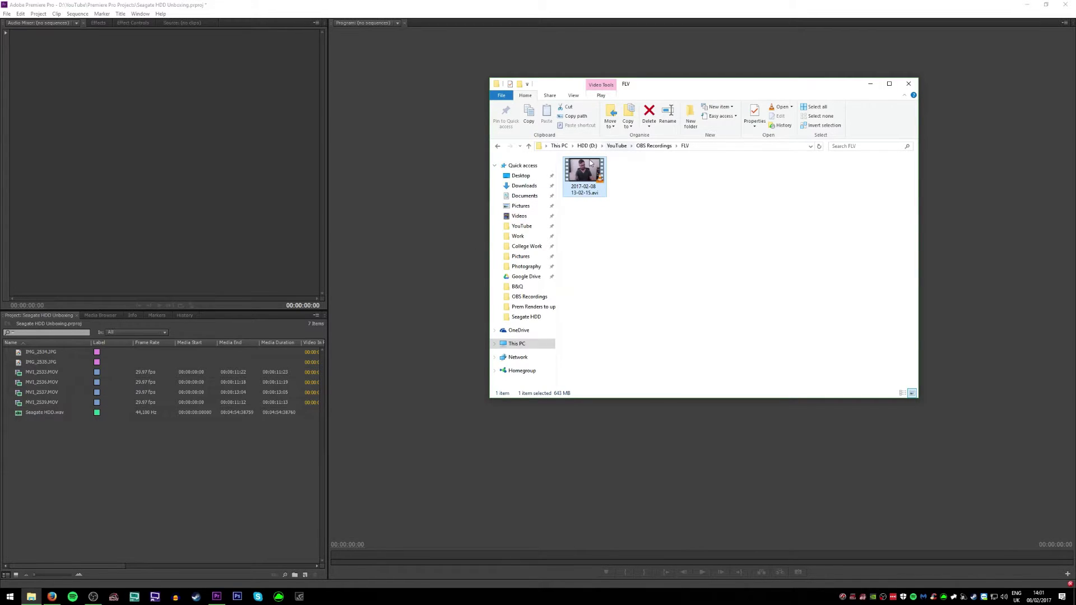
left_click_drag(585, 175, 209, 471)
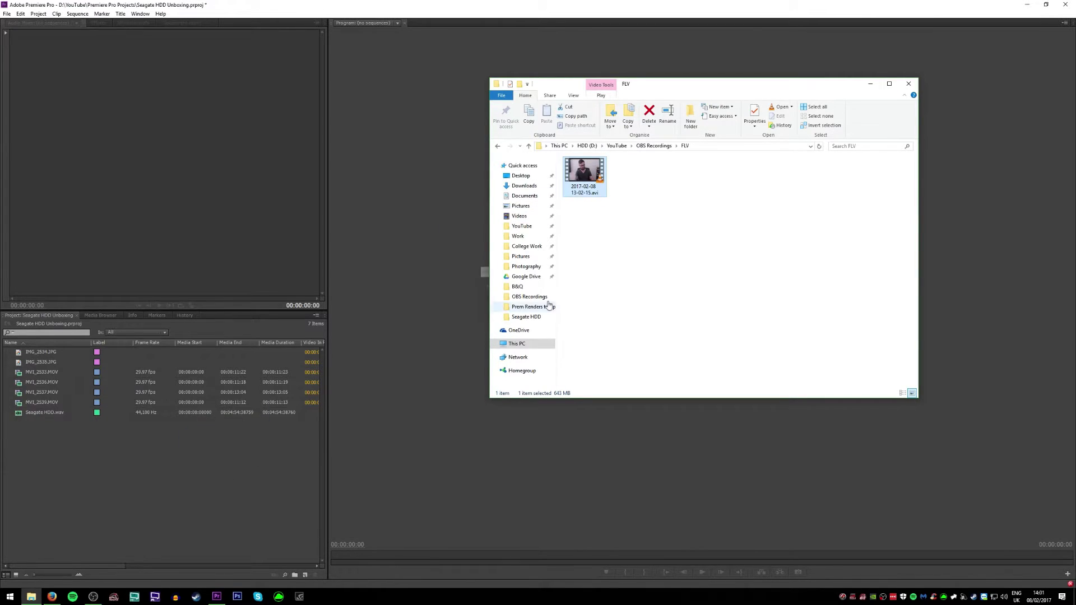
left_click(871, 83)
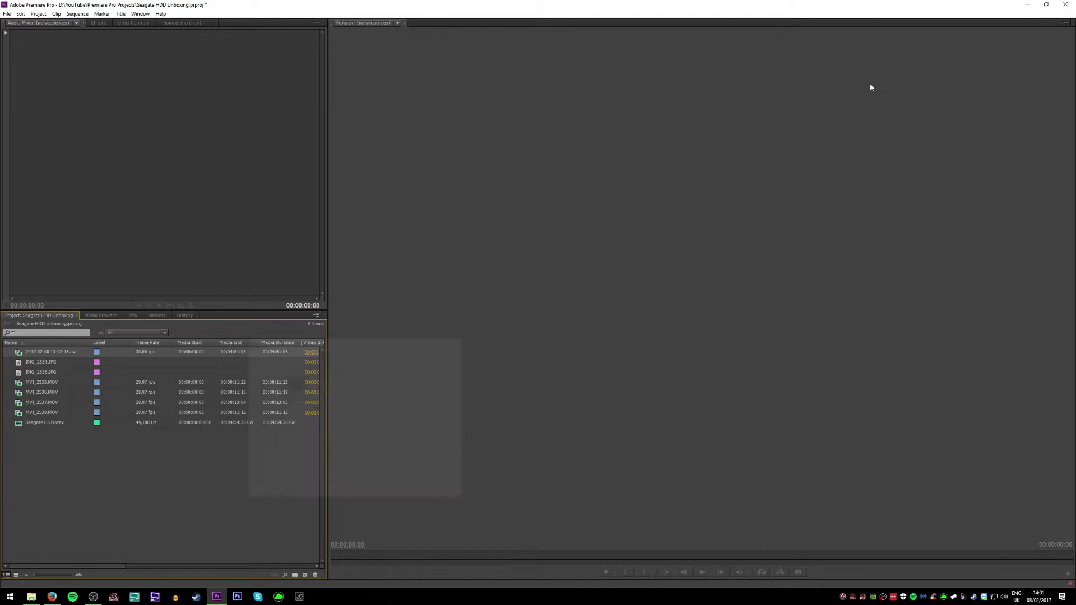
left_click(47, 352)
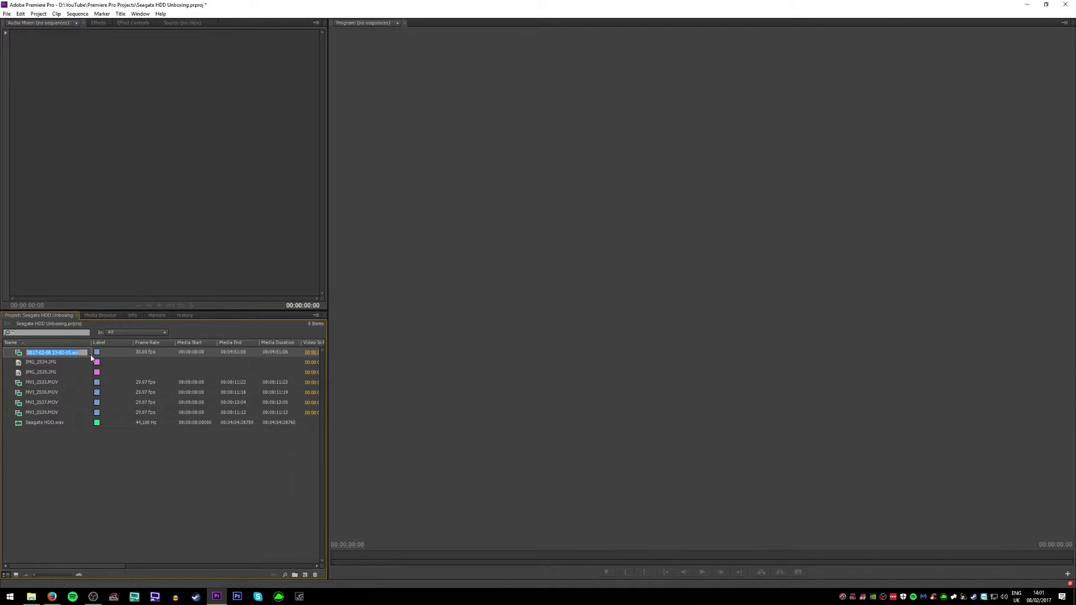
left_click(109, 454)
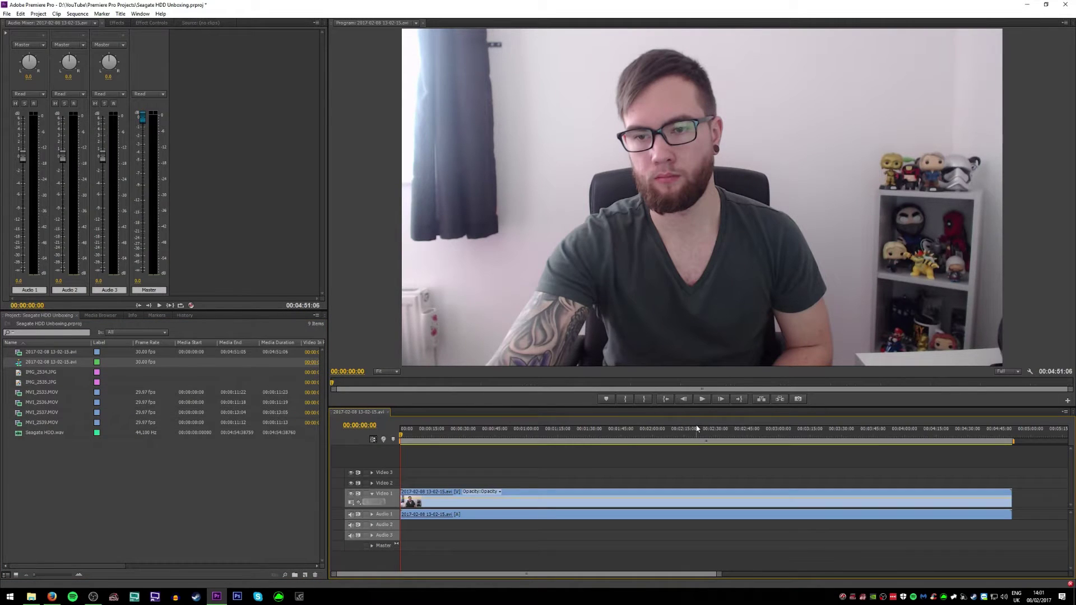
left_click(696, 431)
left_click(743, 431)
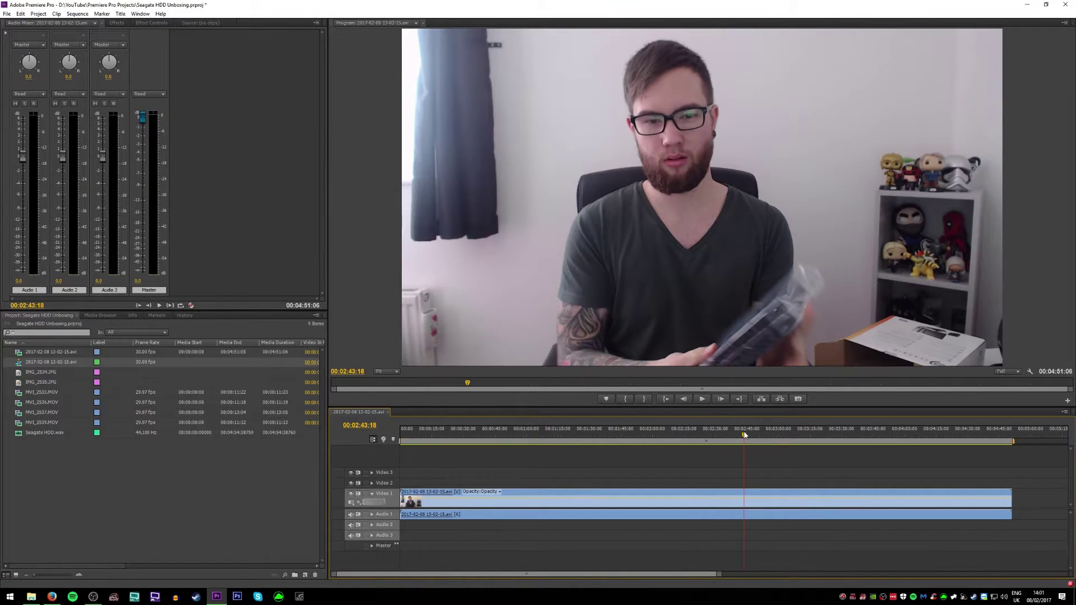
left_click(820, 431)
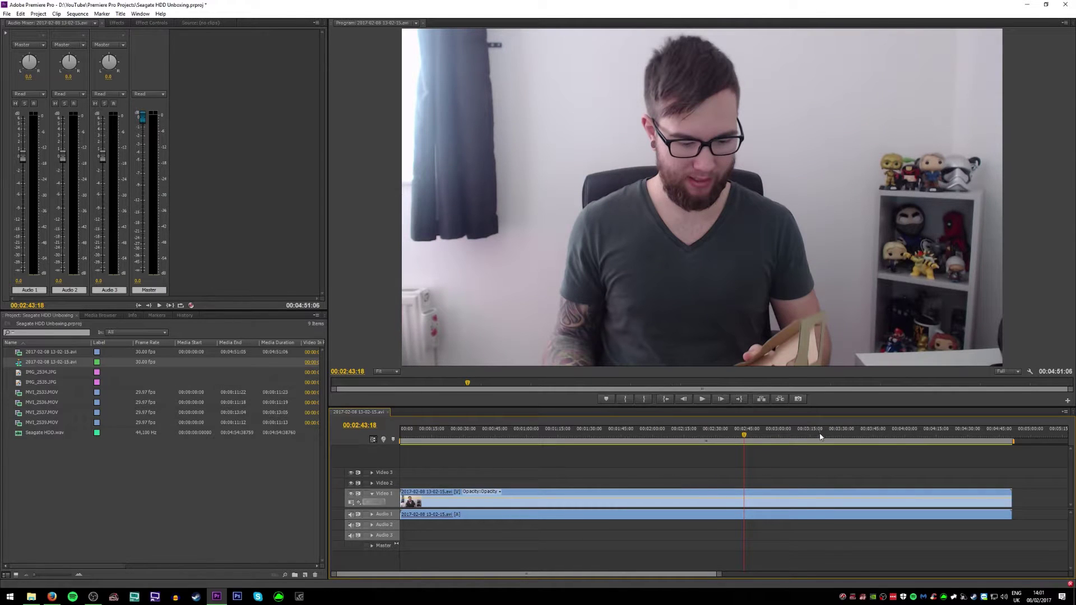
left_click(837, 429)
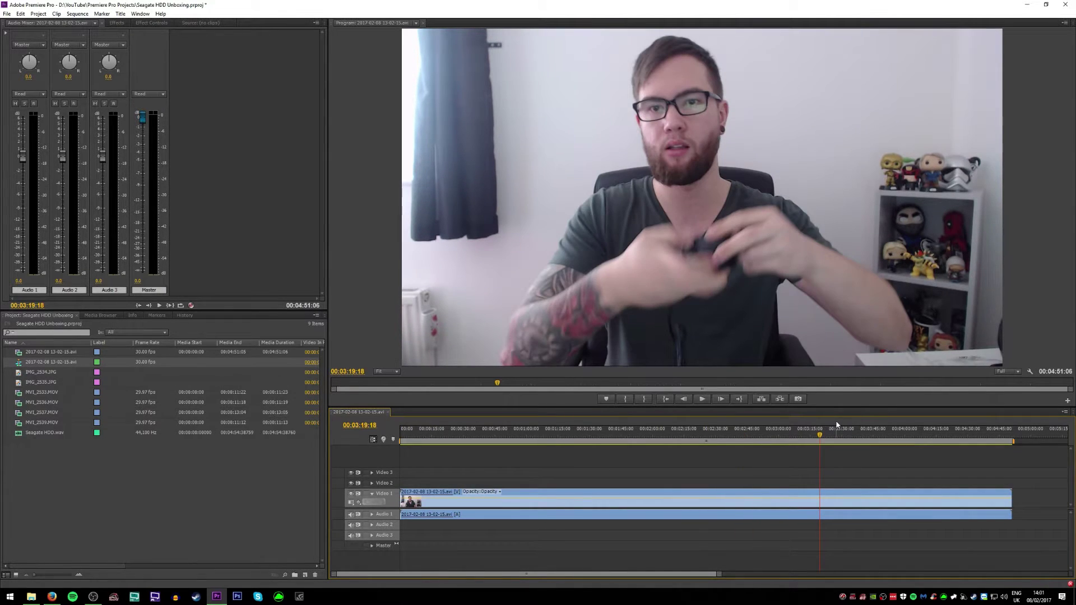
left_click(882, 435)
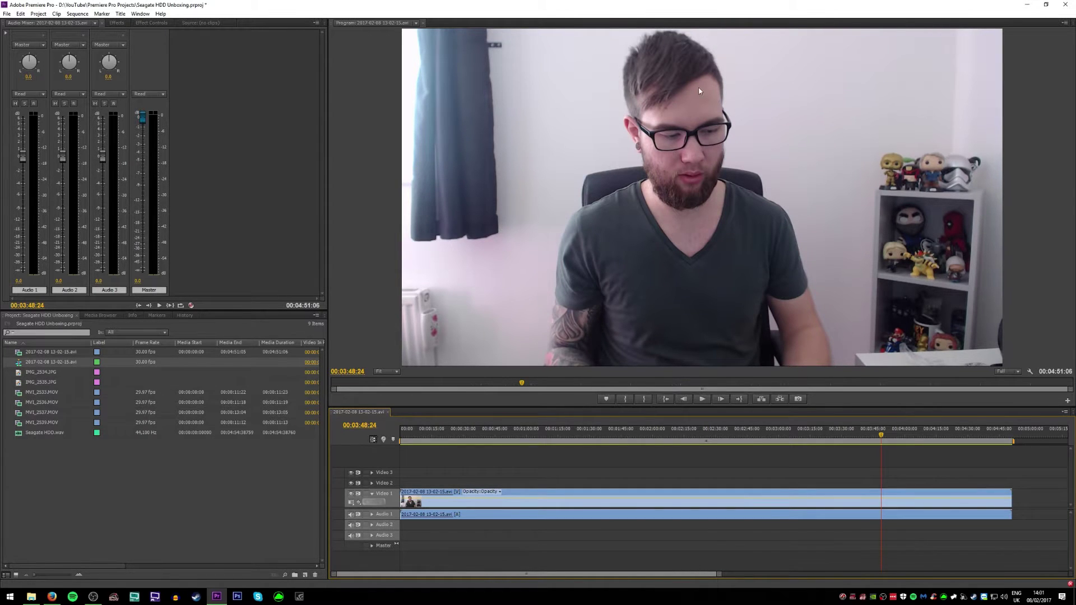
left_click(539, 440)
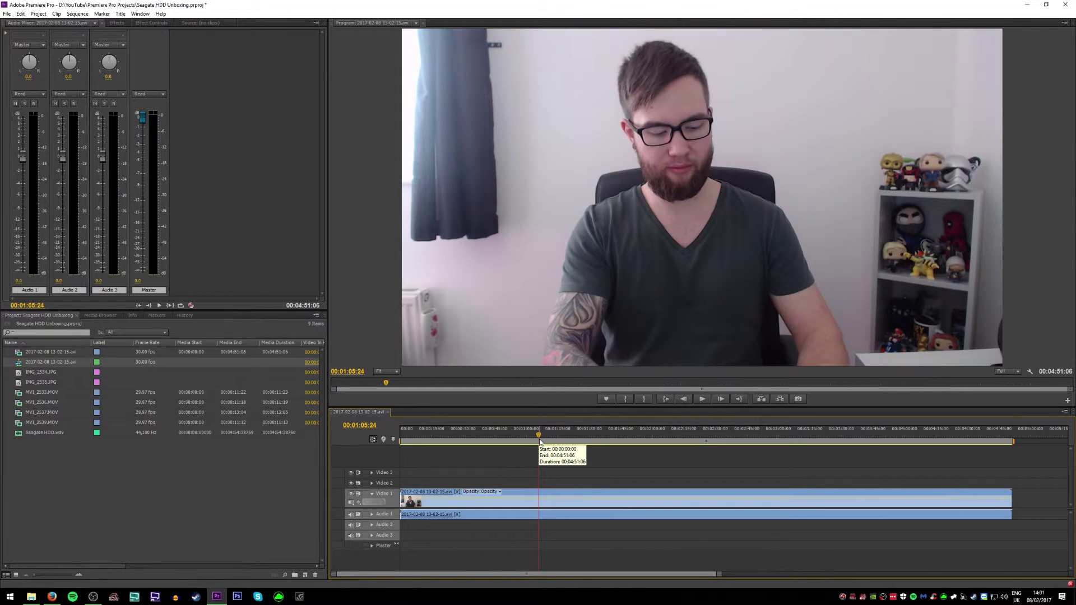